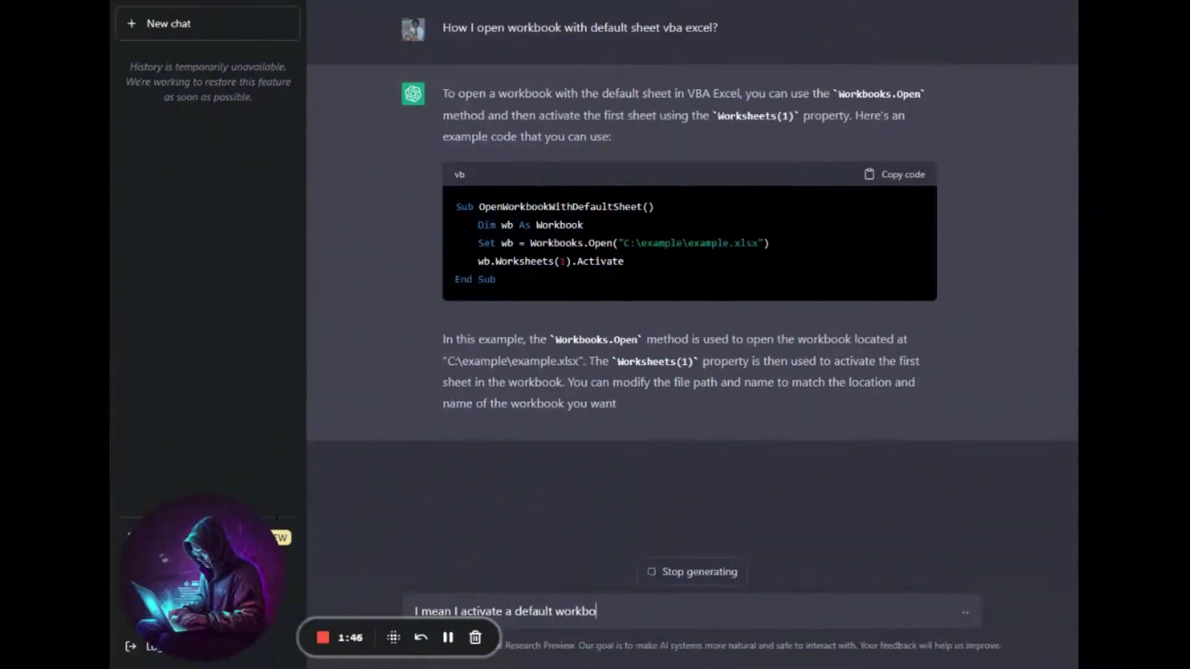
Start a follow-up draft reading 'ok not ope' in the message box.
type("ok not")
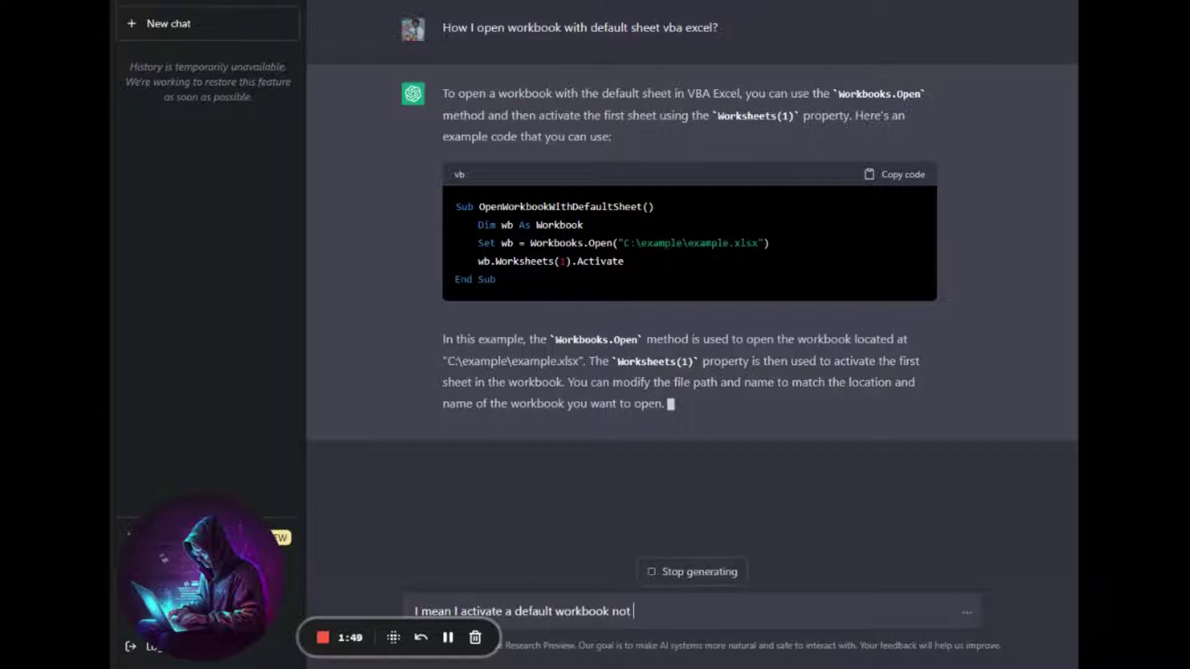
type(" ope")
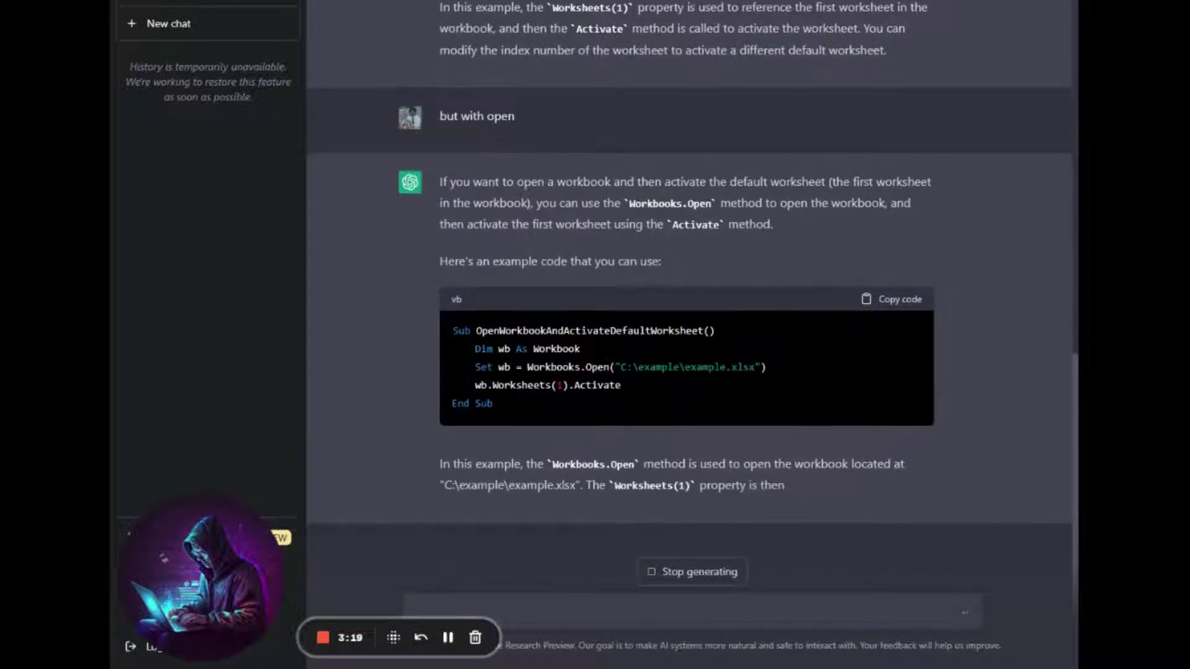
Send 'I mean I open a workbook and set default worksheet', fixing the typo.
type("I mean")
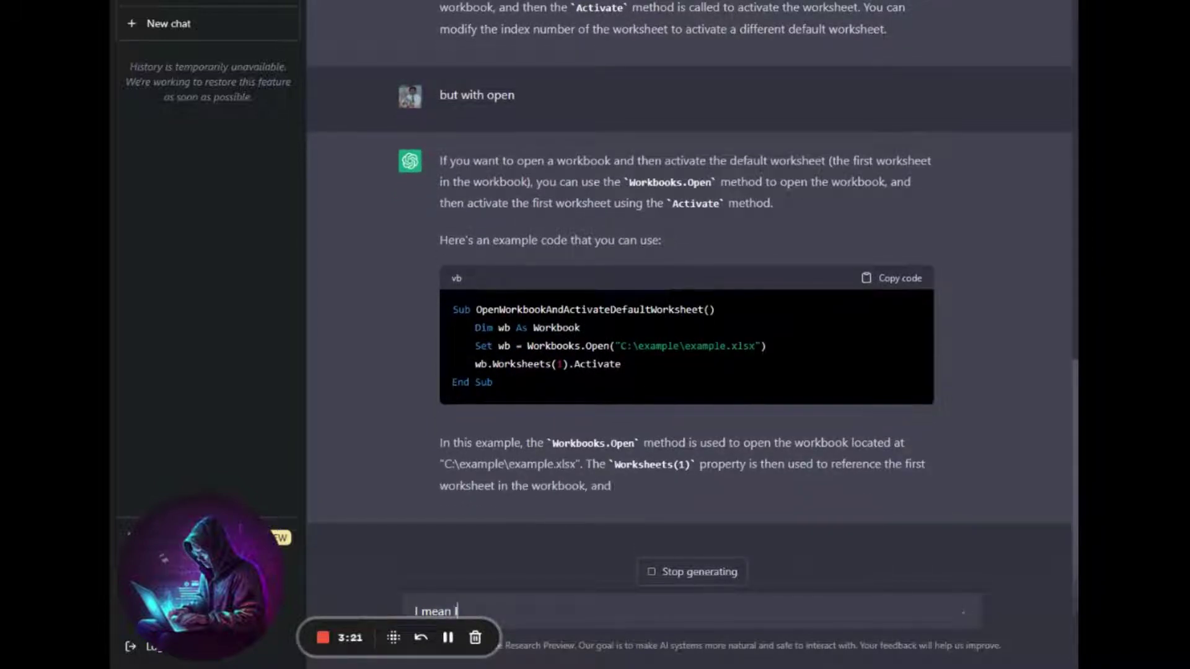
type(" I poen")
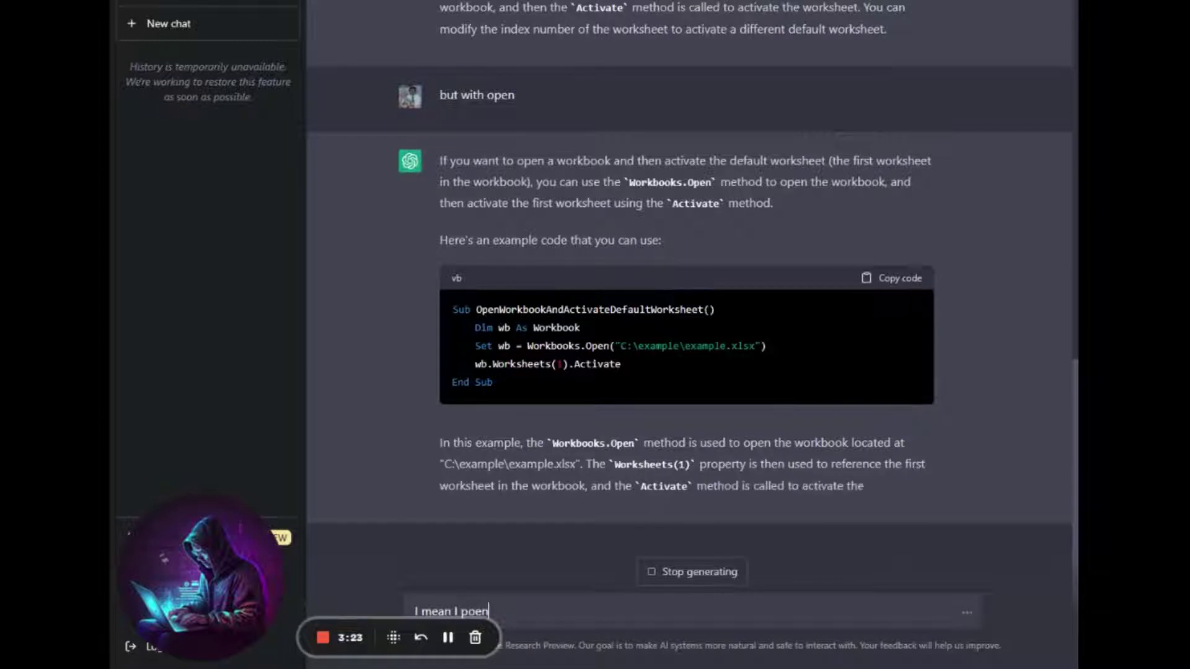
key("BackSpace")
key("BackSpace")
key("BackSpace")
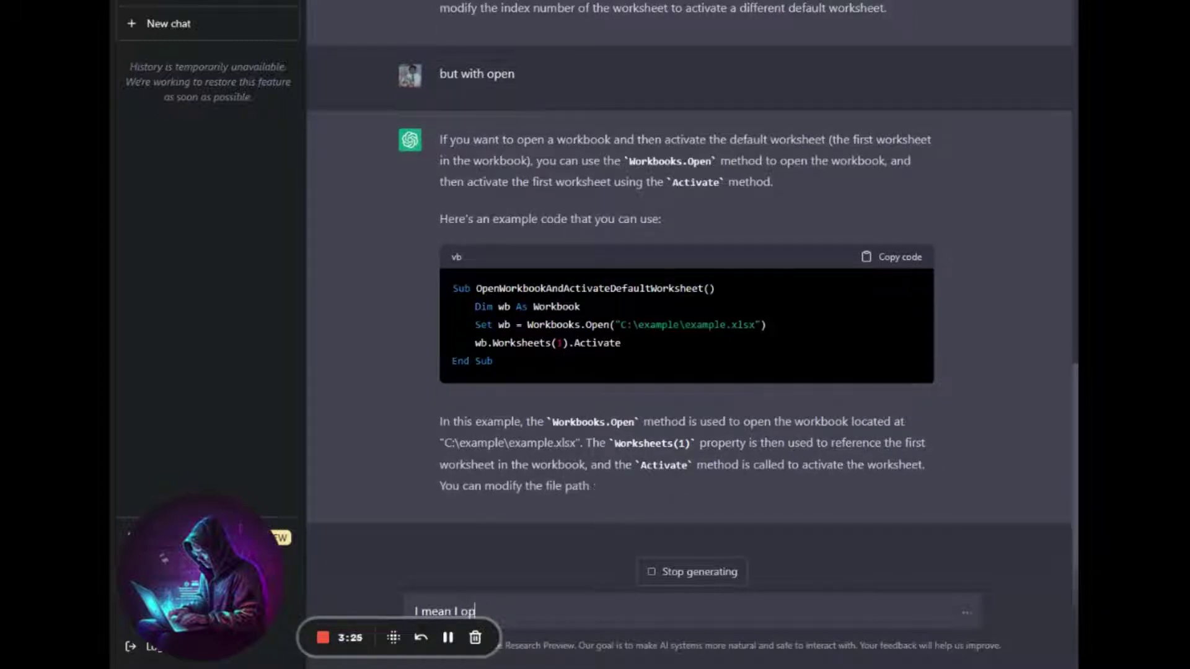
type("en a ")
type("work")
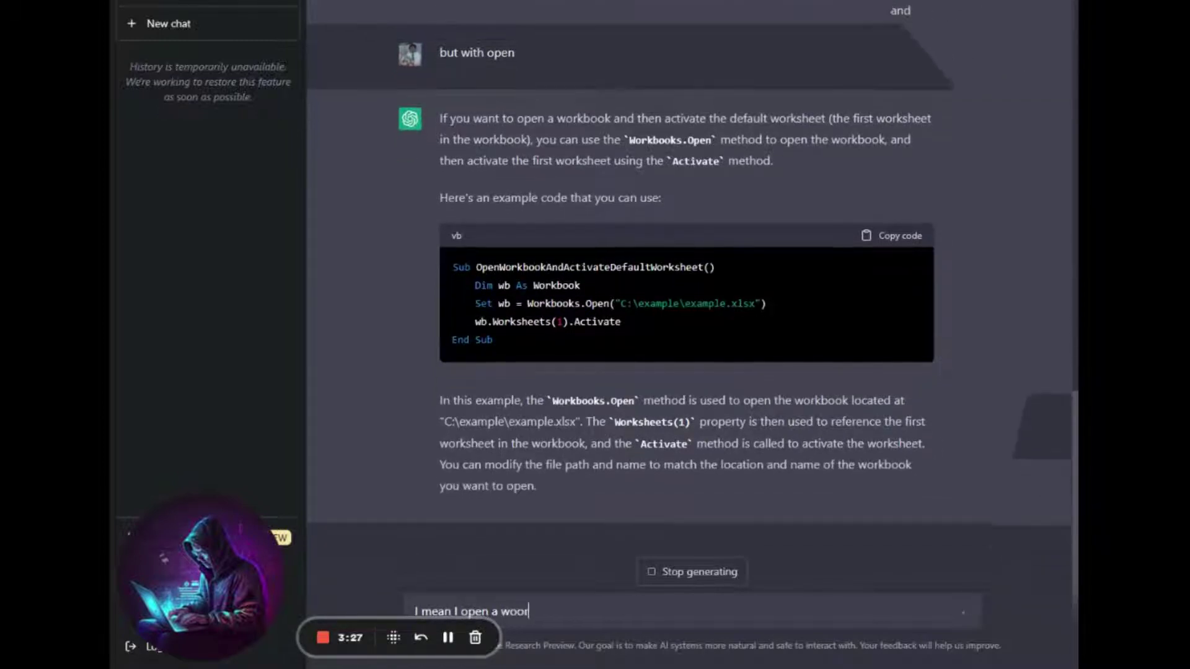
type("book and set default worksheet")
key("Return")
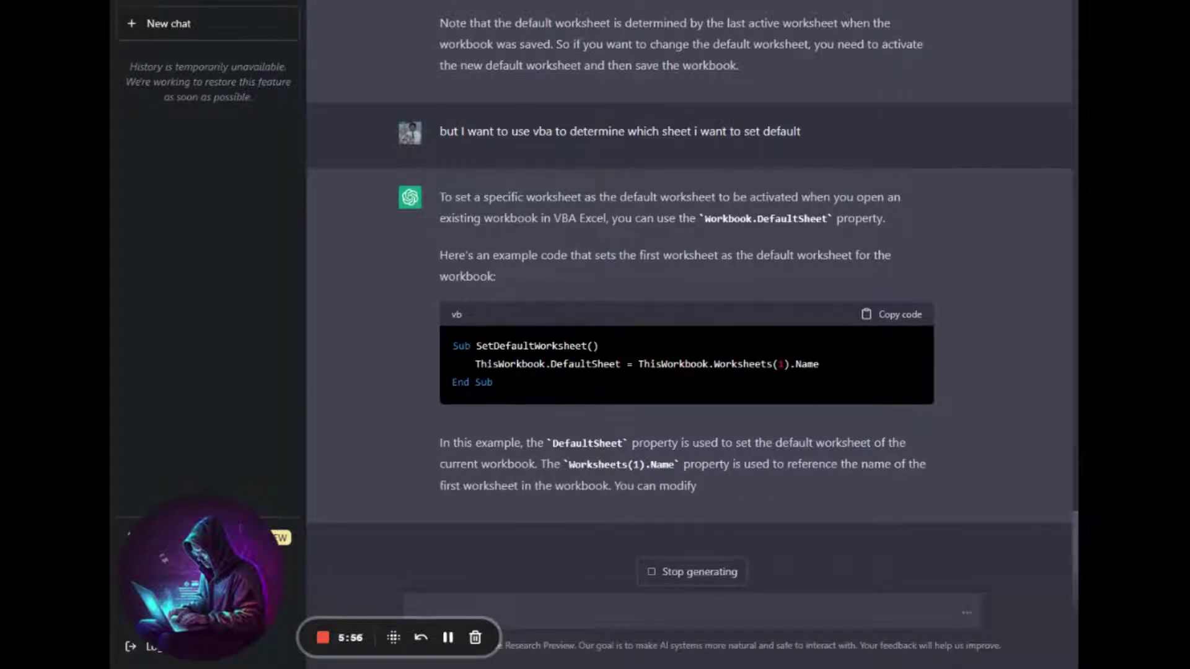
Ask 'is there any way?' in place of 'method', then start drafting an 'another way' follow-up.
type("is there an")
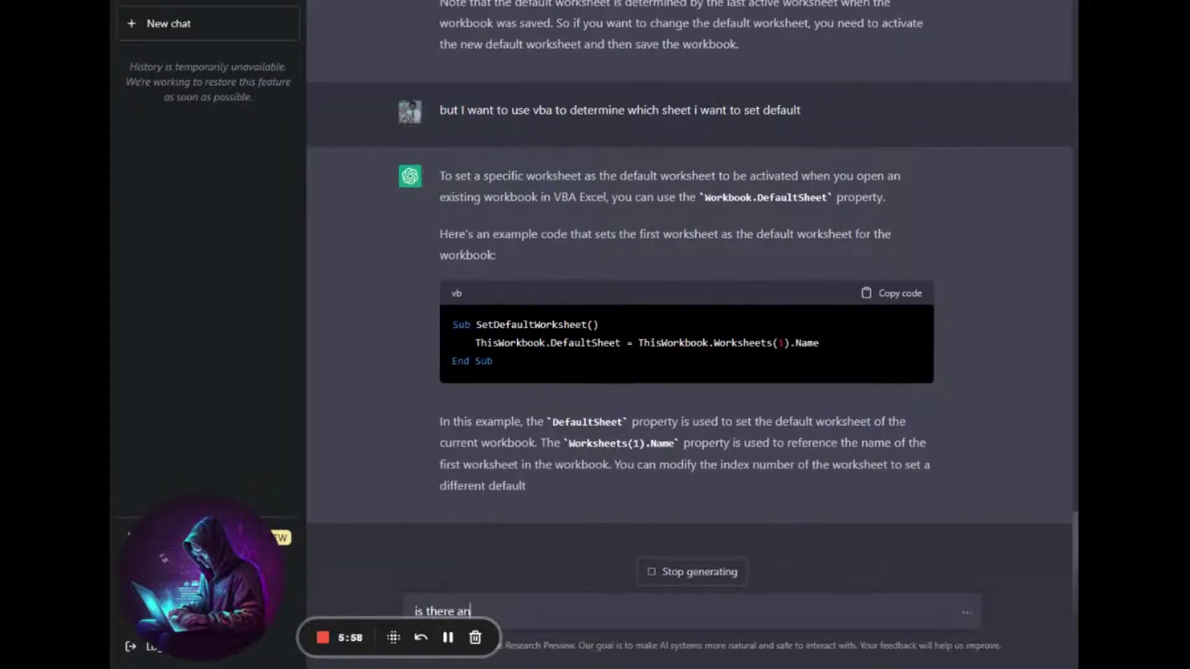
type("y method")
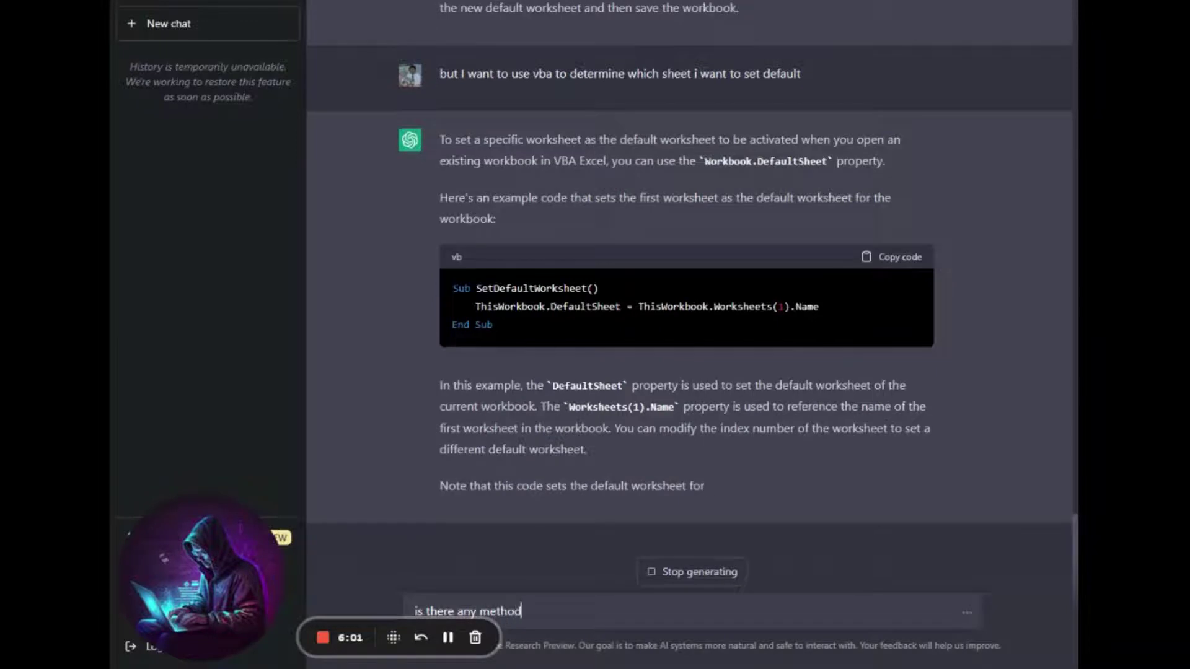
type("?")
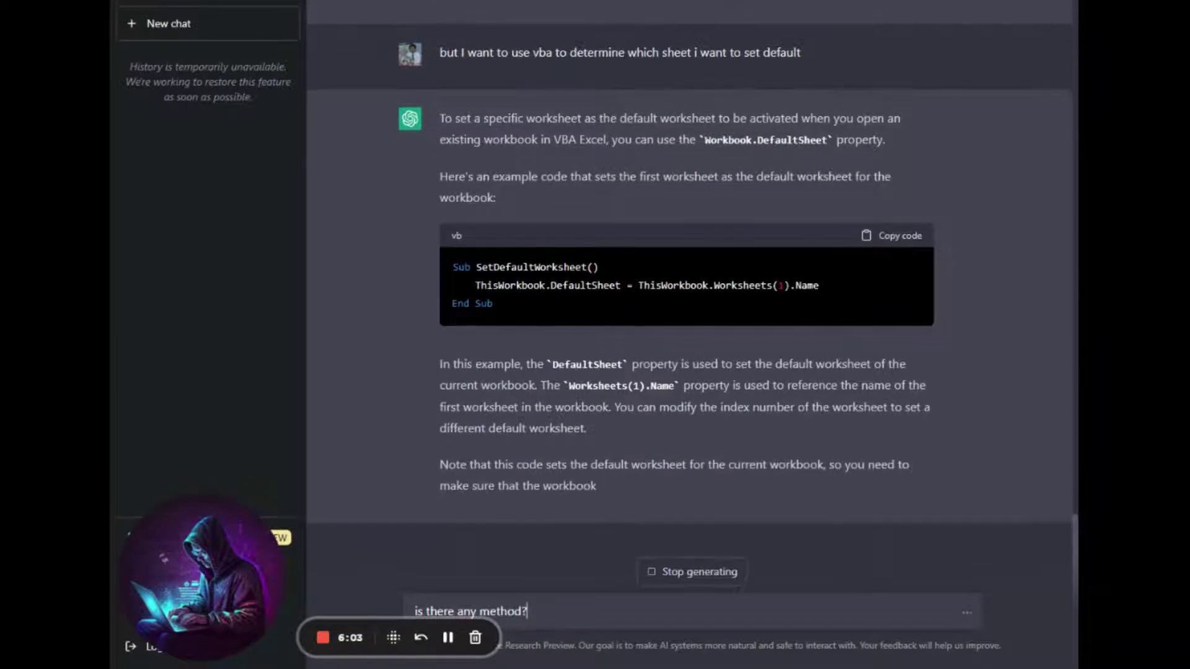
left_click_drag(523, 611, 489, 611)
type("w")
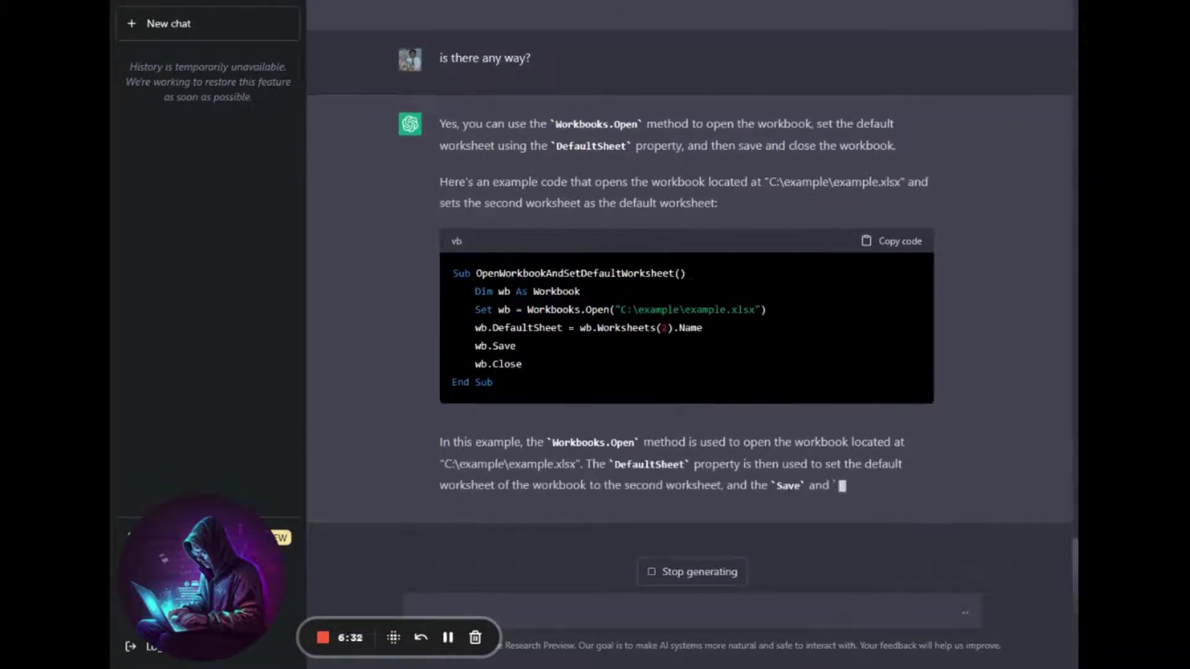
type("onothe")
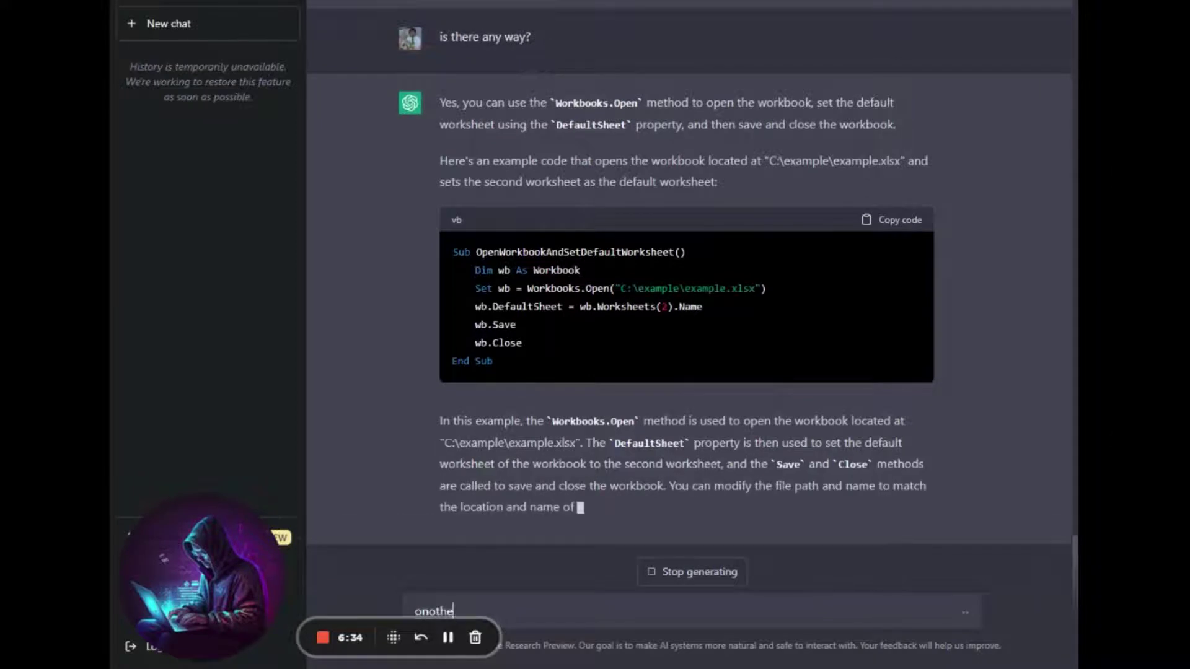
type("r way")
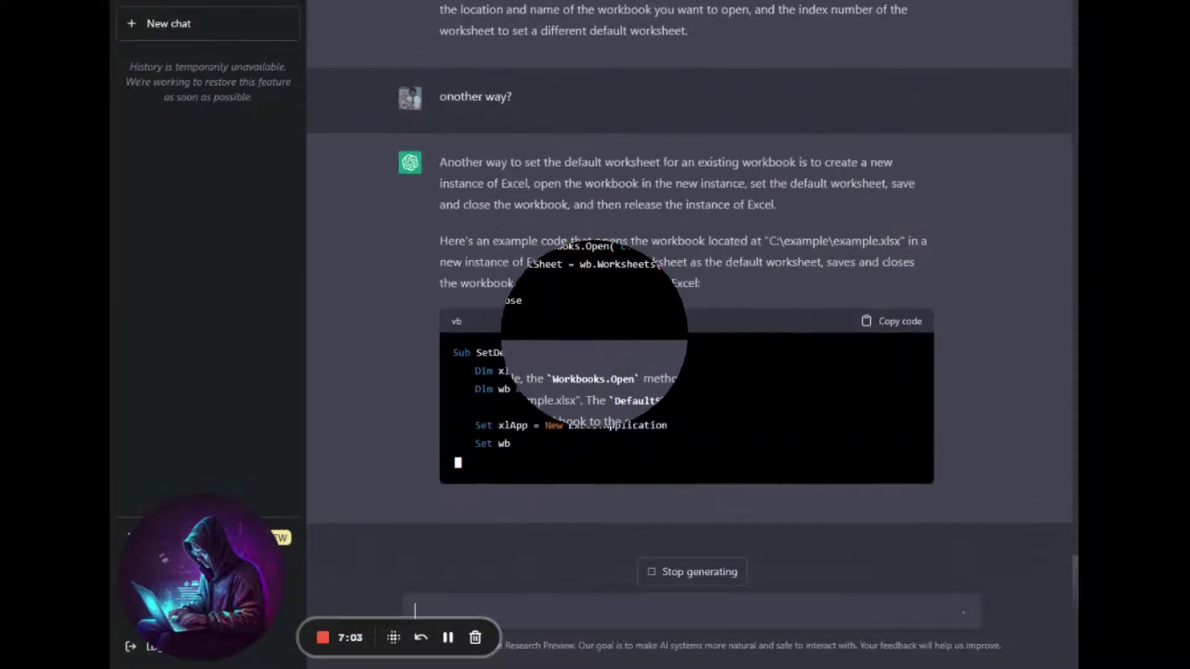
type("o")
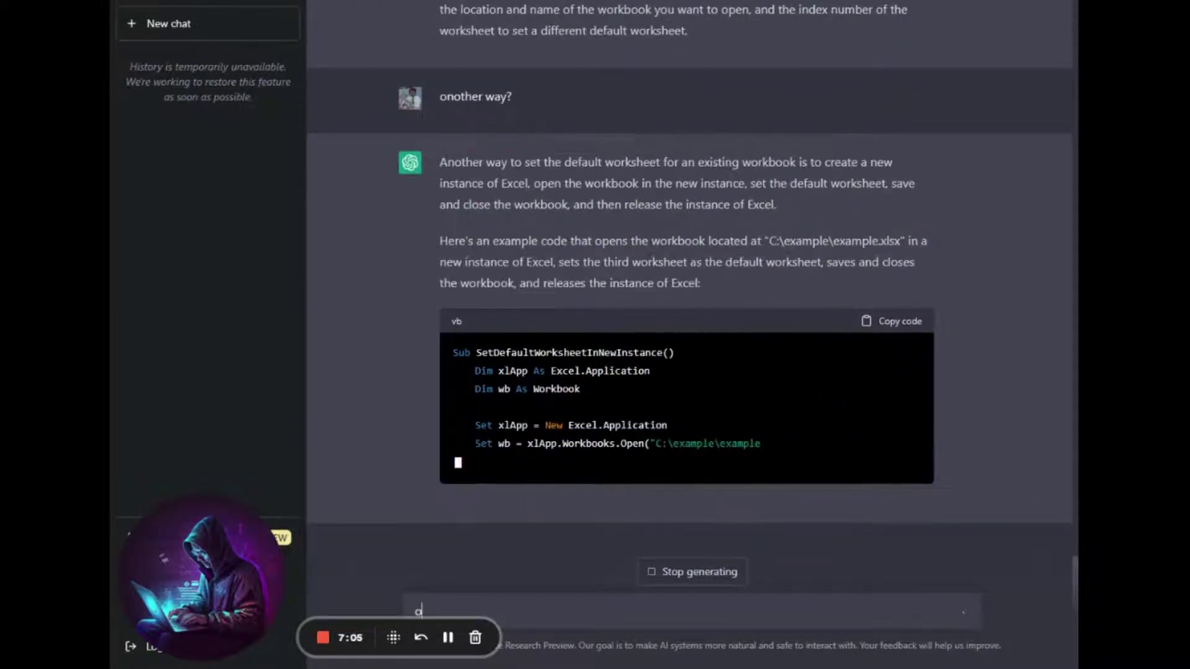
type("n")
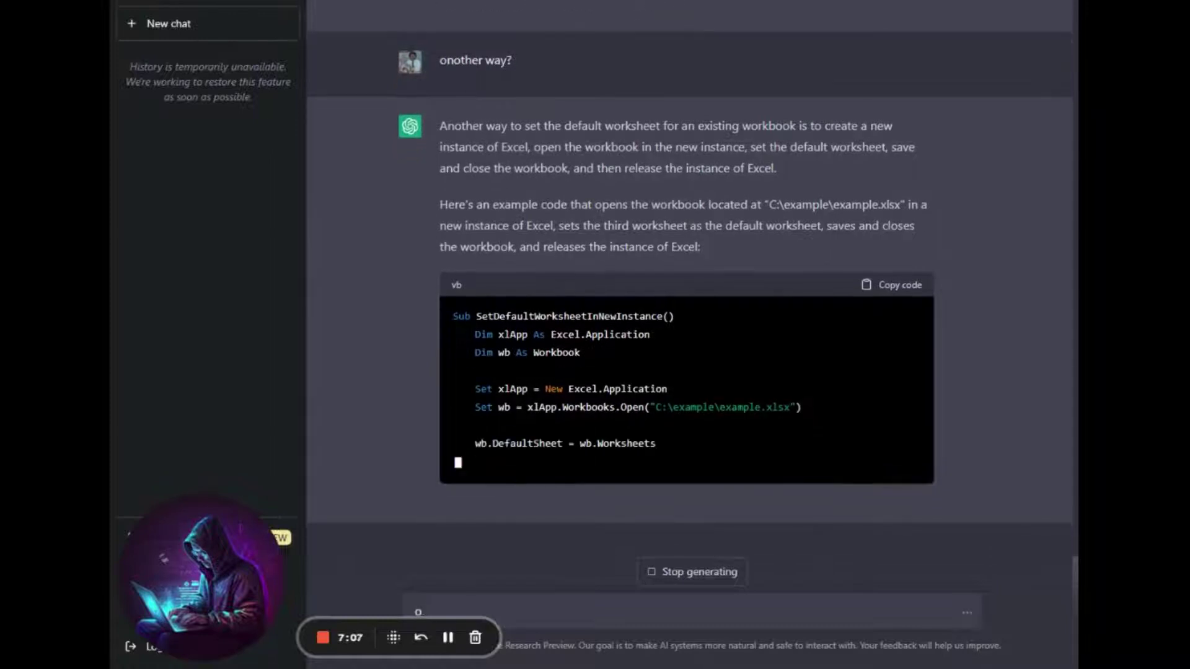
type("any")
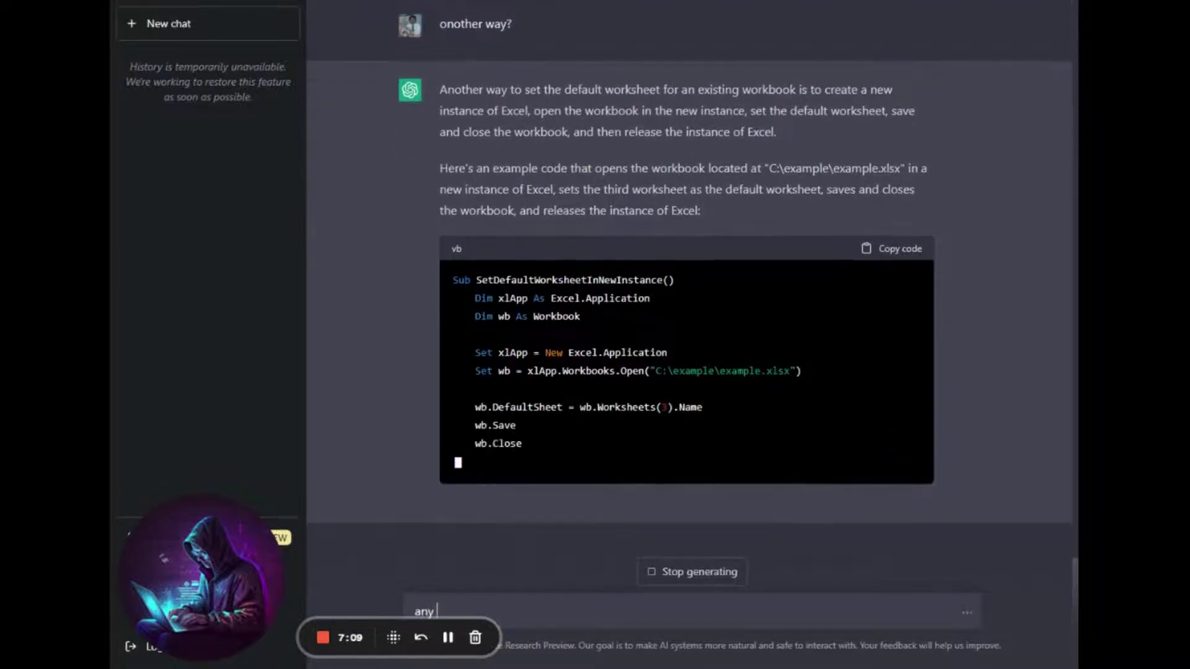
type(" ne")
Clean up the draft so the follow-up asks for any other way.
key("BackSpace")
key("BackSpace")
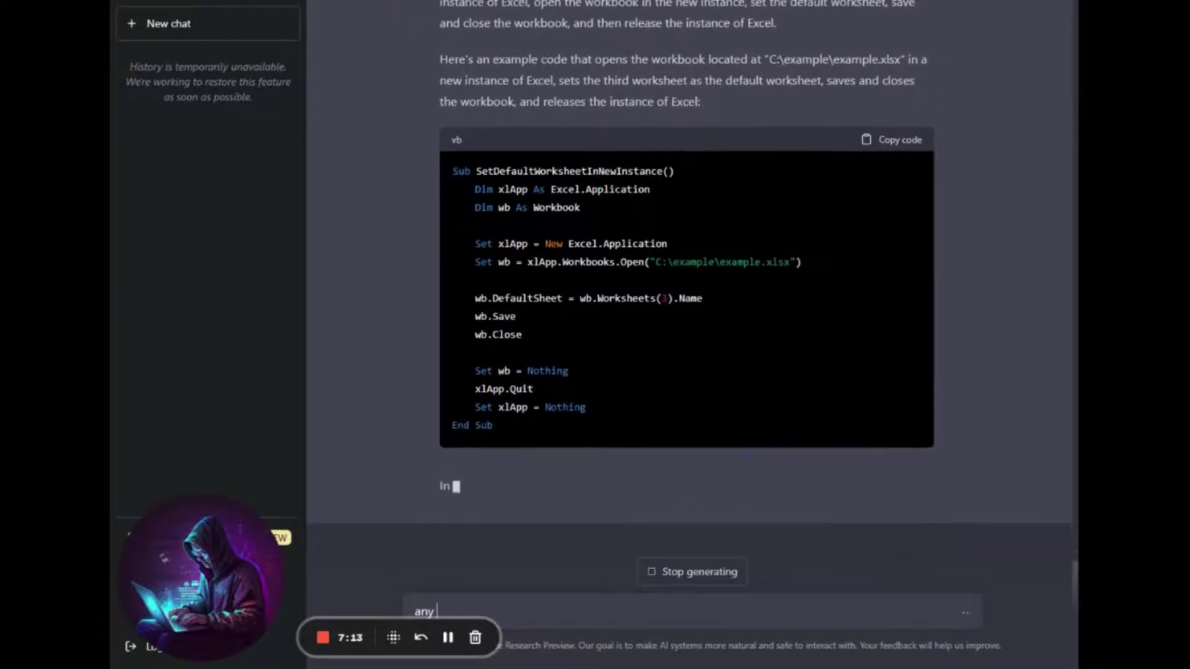
type("wa")
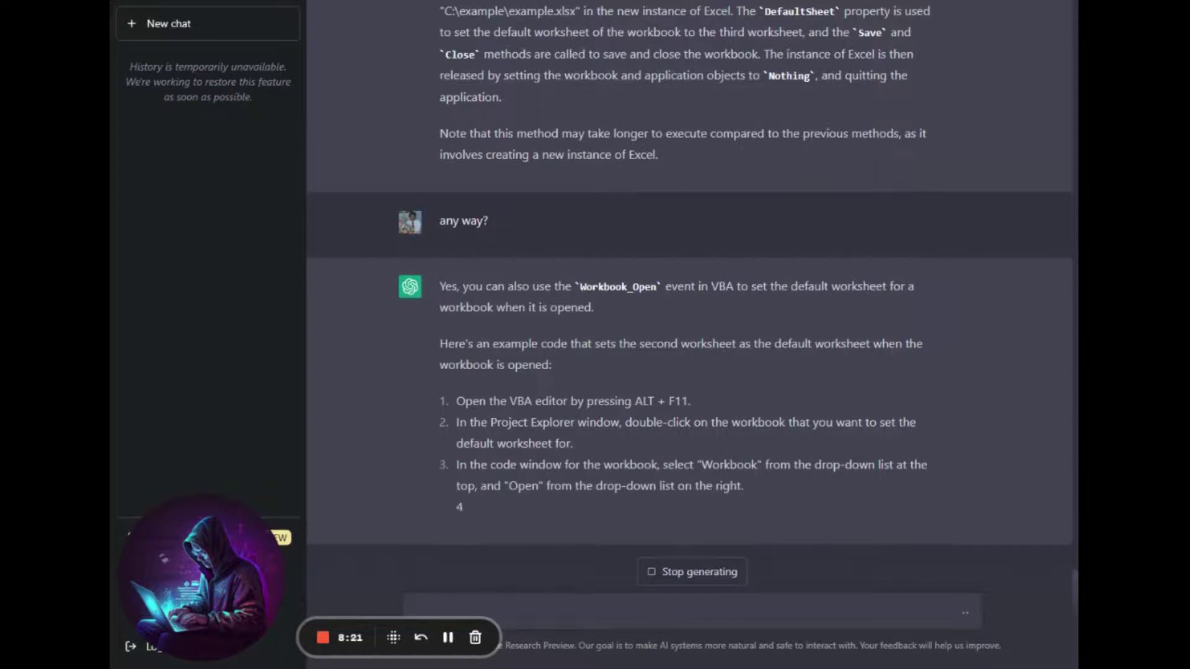
Highlight 'Workbook_Open' in the reply while its code finishes.
left_click_drag(576, 265, 700, 264)
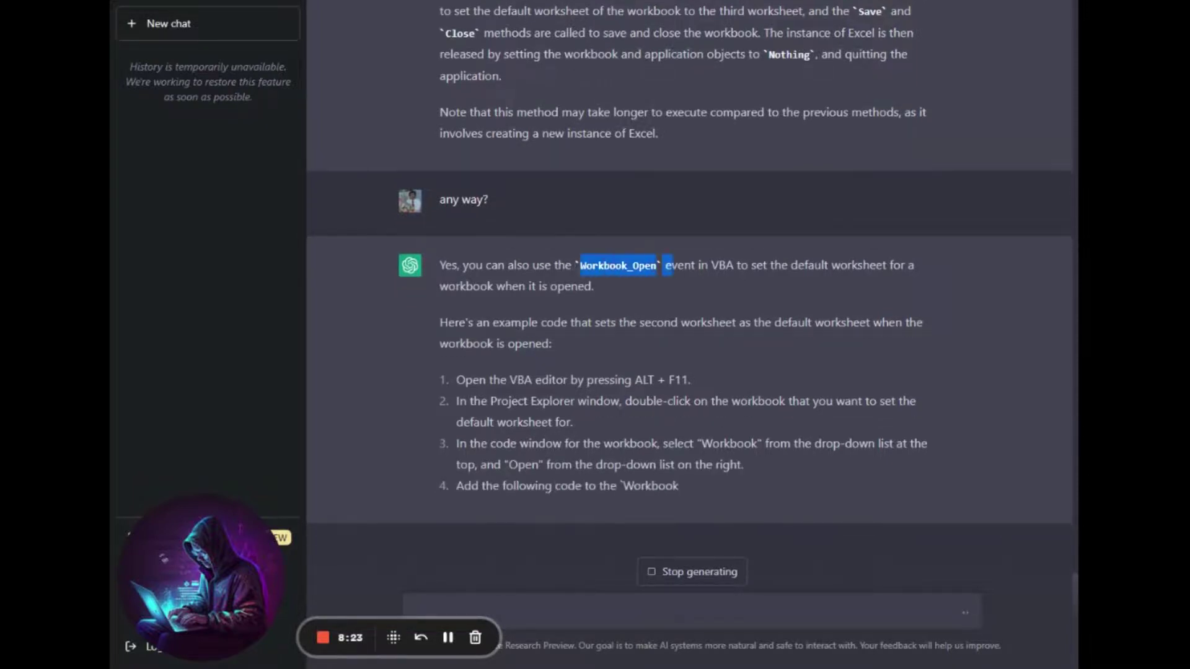